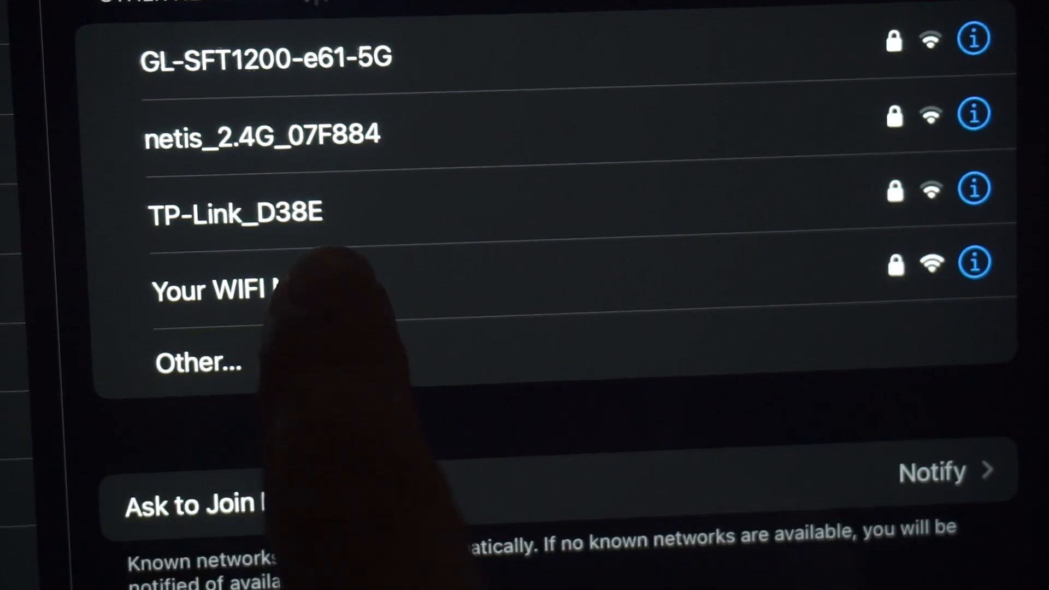
- Join the Wi-Fi network "Your WIFI Name" with its Wi-Fi password
left_click(289, 295)
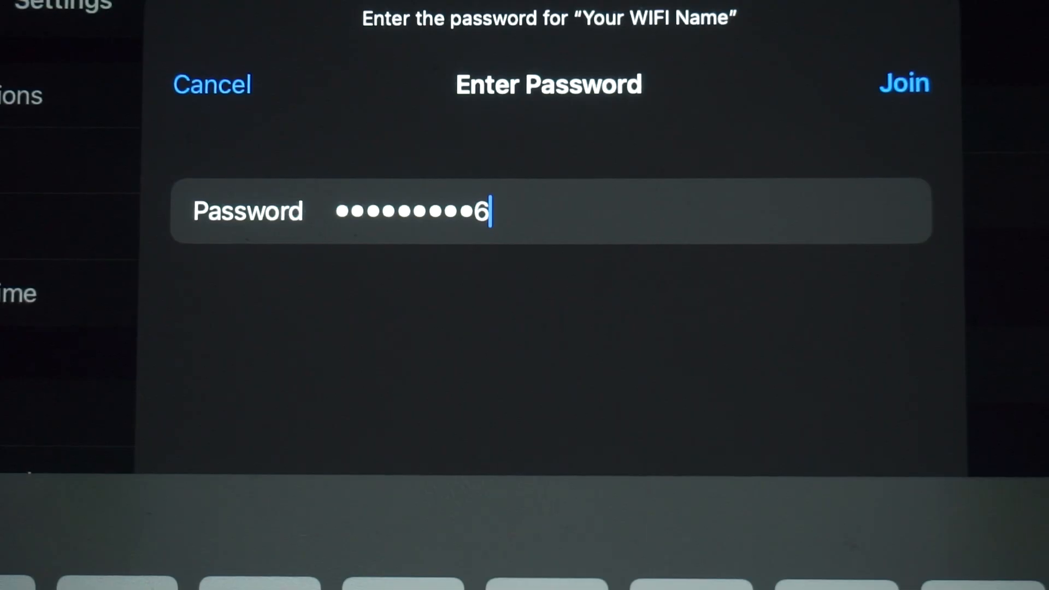
left_click(904, 83)
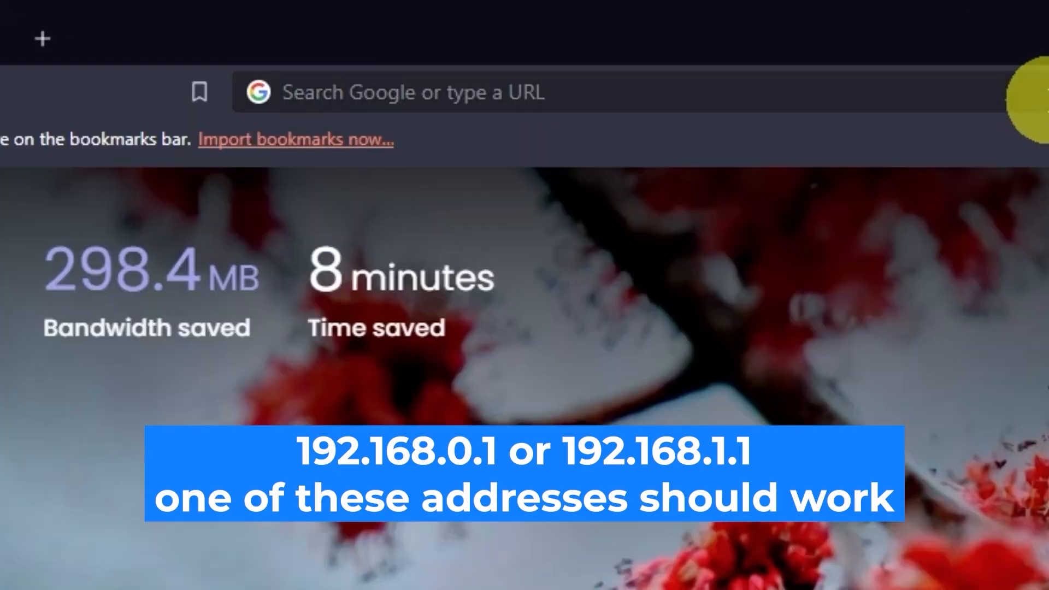
- Switch to the web browser and open the router's page at 192.168.0.1
left_click(1035, 94)
type("192.")
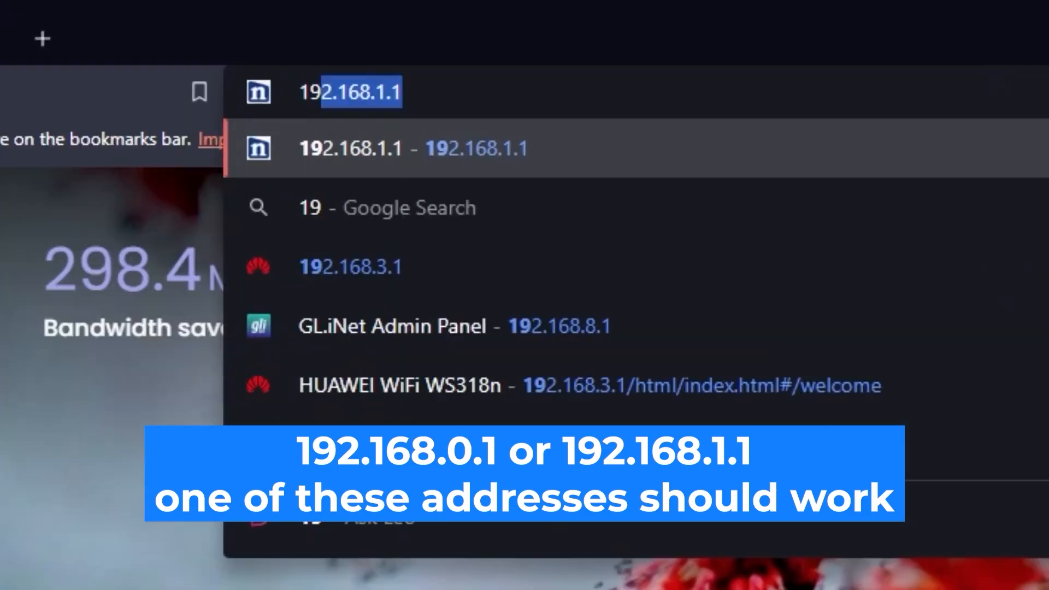
type("168.")
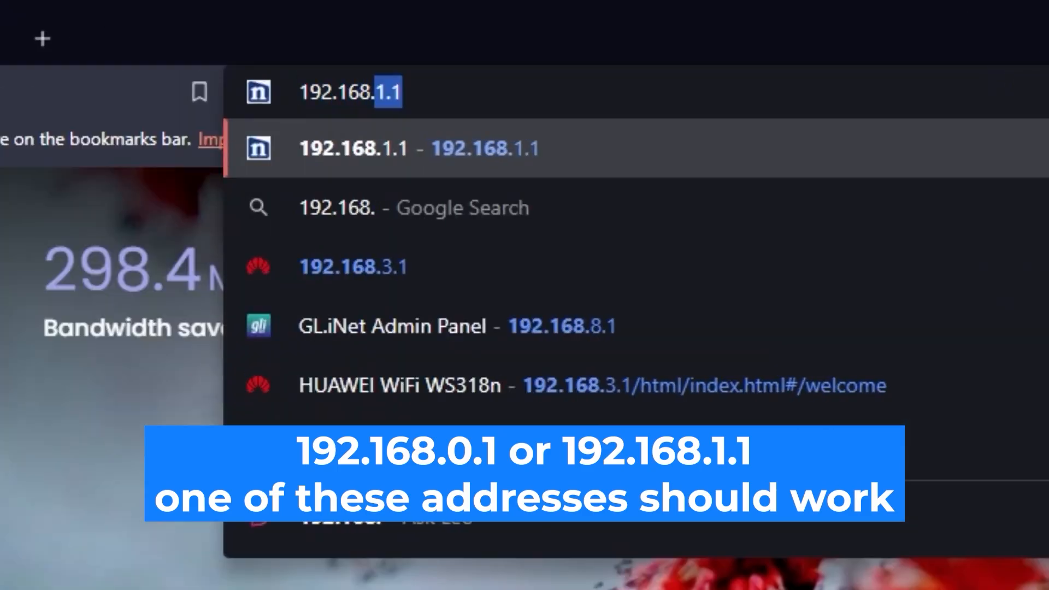
type("0.1")
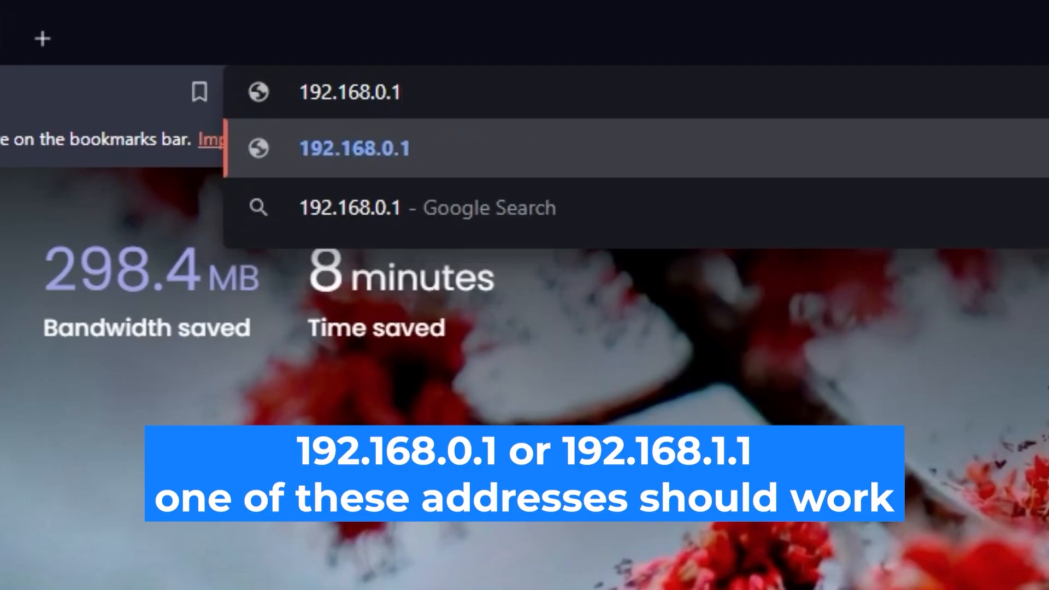
key("Return")
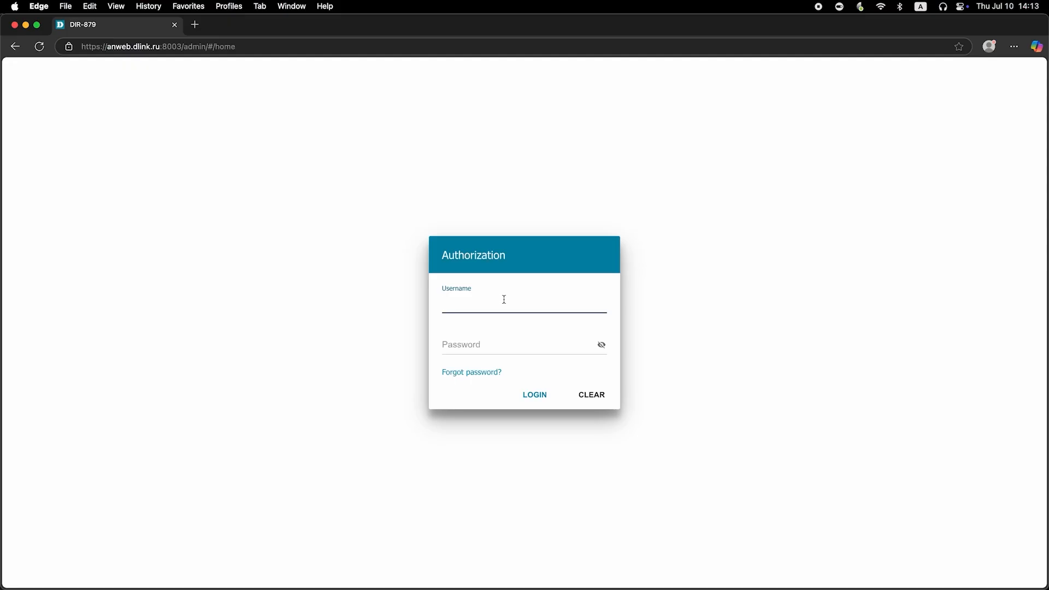
- Fill in the router authorization with username admin and the account password, reveal the password, and submit the login
type("dmin")
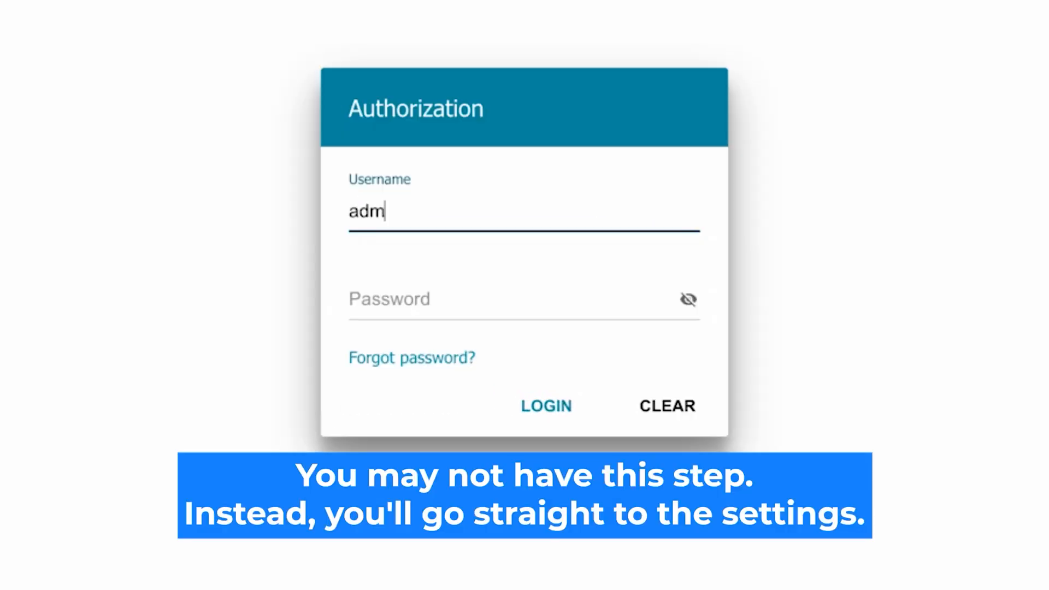
left_click(403, 300)
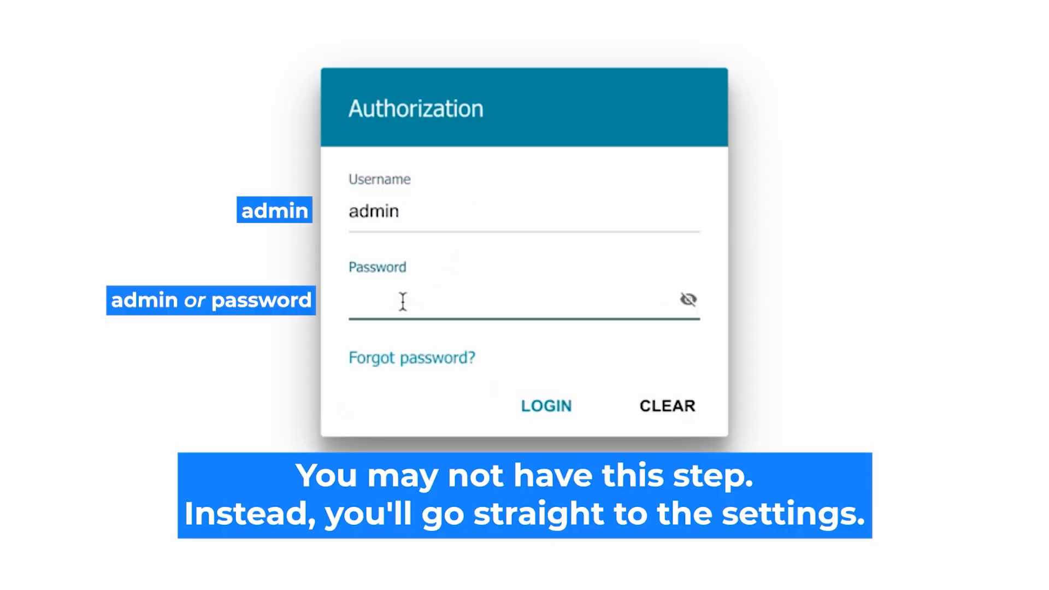
type("adm")
type("sword")
left_click(687, 299)
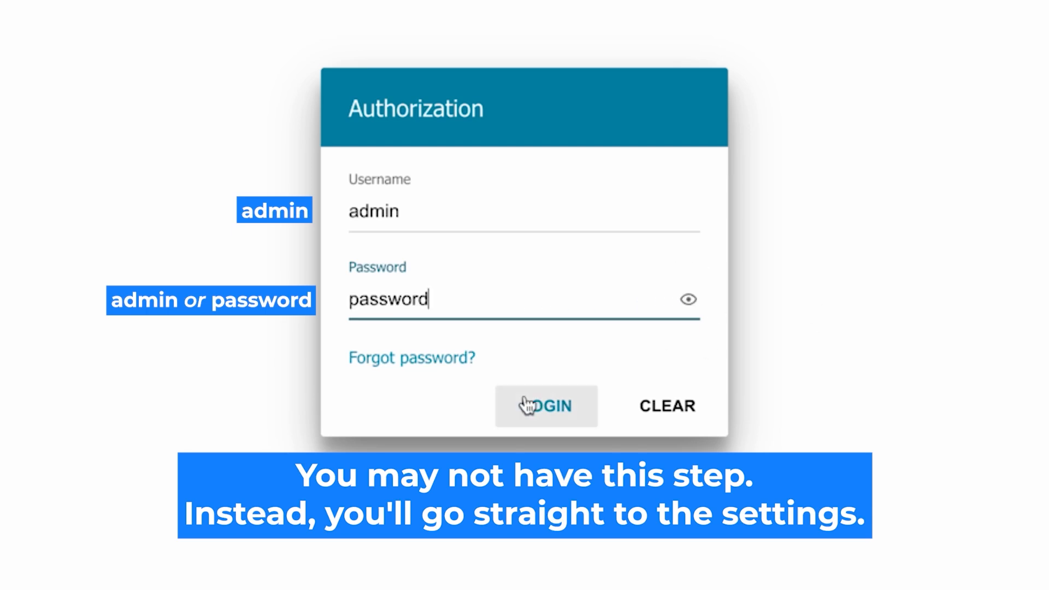
left_click(529, 405)
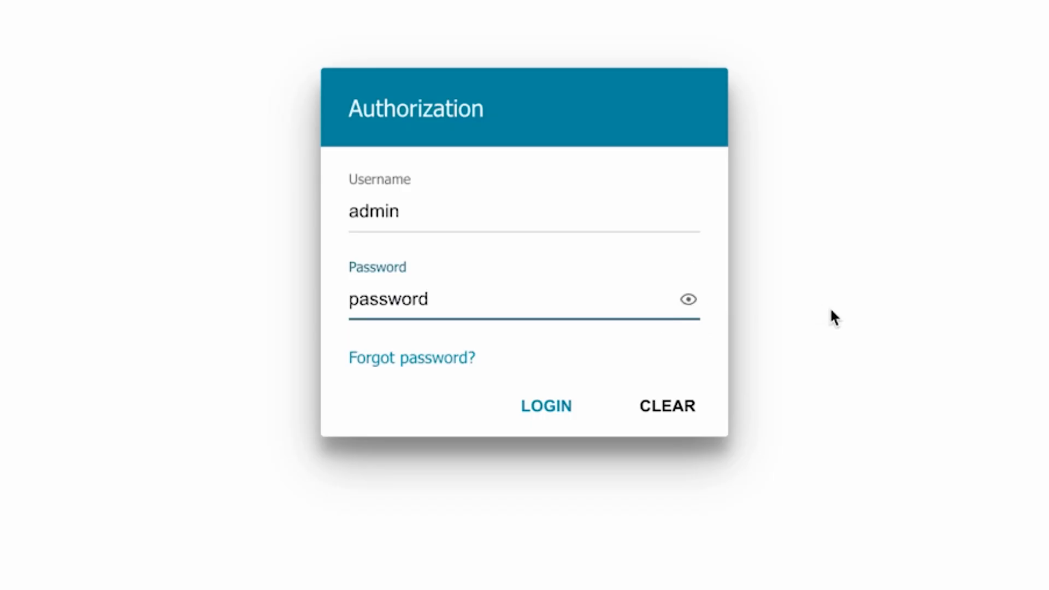
left_click(534, 404)
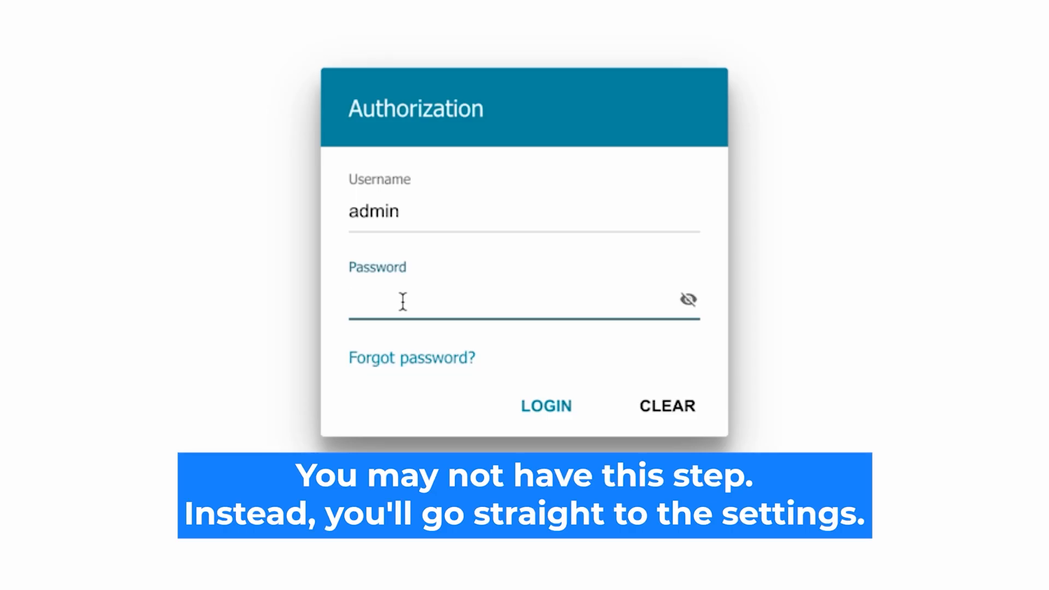
- Retry the router login as admin, entering the password again and revealing it before submitting
type("admin")
type("123")
left_click(688, 300)
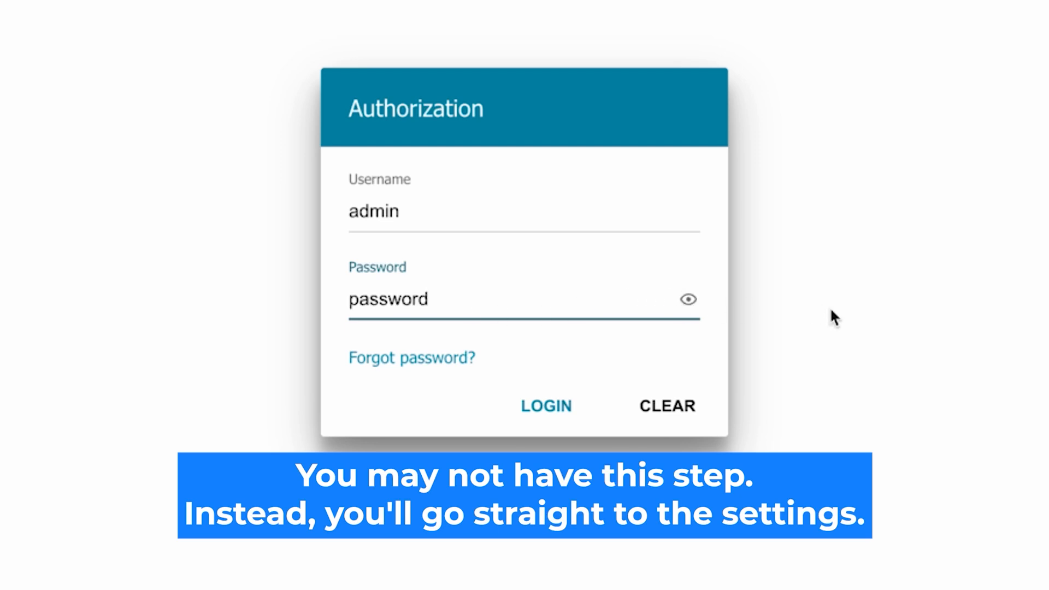
left_click(533, 406)
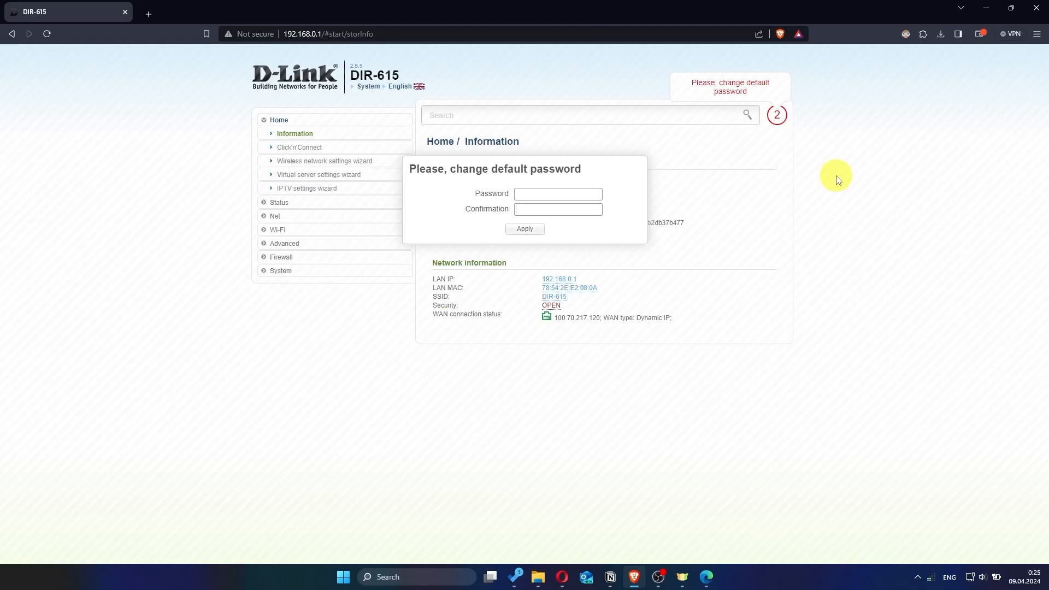
- Replace the router's default password by entering a new password, repeating it as confirmation, and applying it
left_click(570, 193)
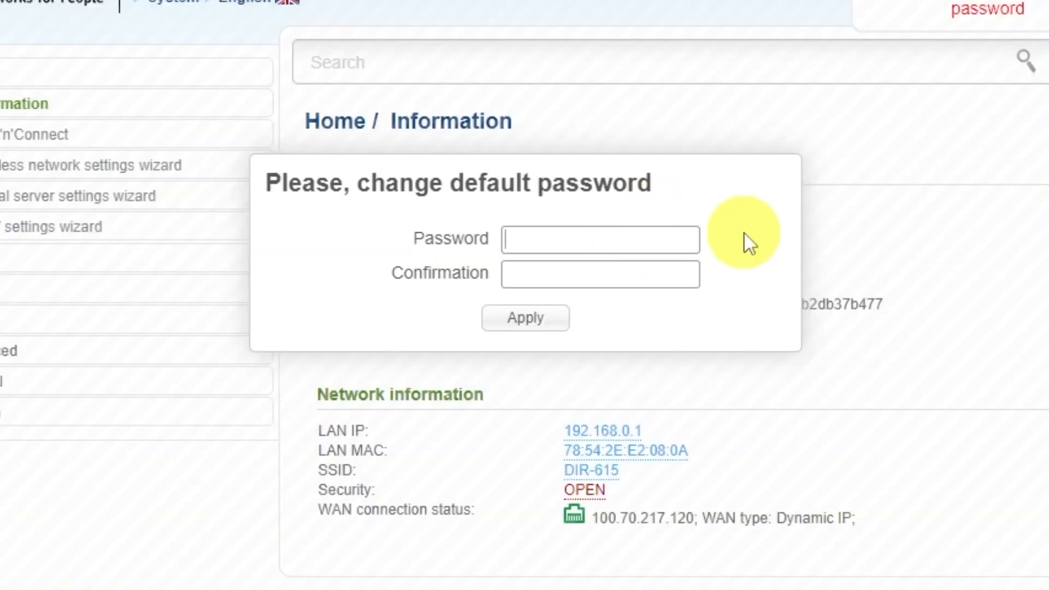
type("••••••••")
left_click(651, 268)
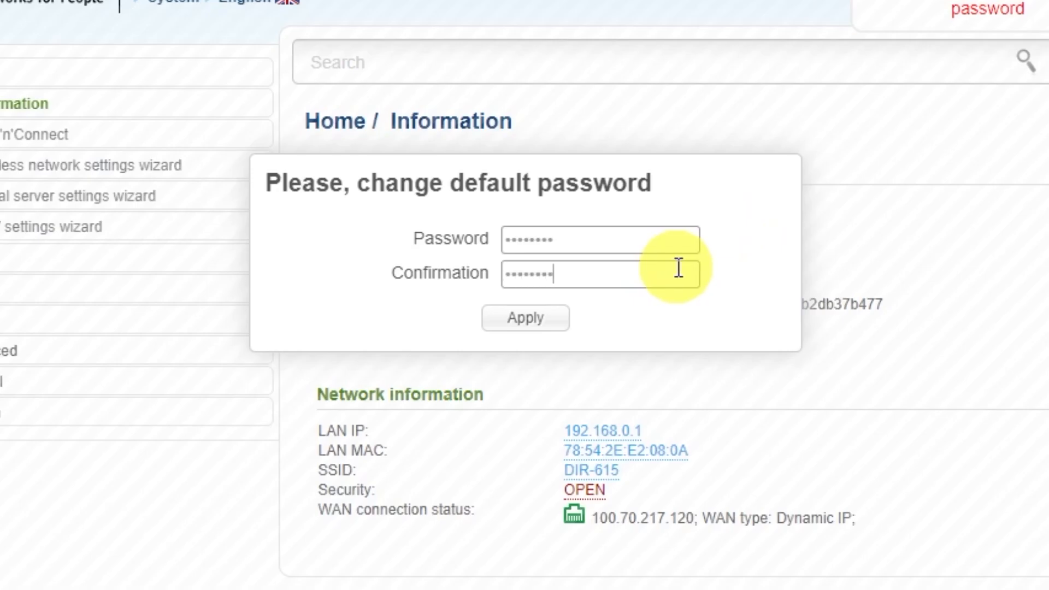
left_click(555, 321)
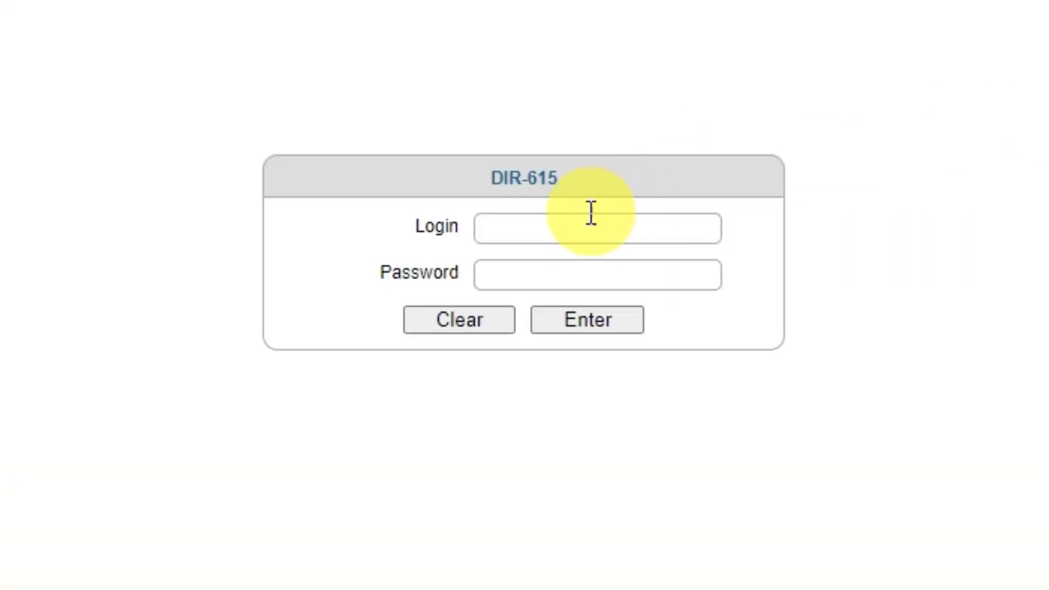
- Log in to the DIR-615 as admin with the account password and decline saving it in the browser
left_click(562, 227)
type("admin")
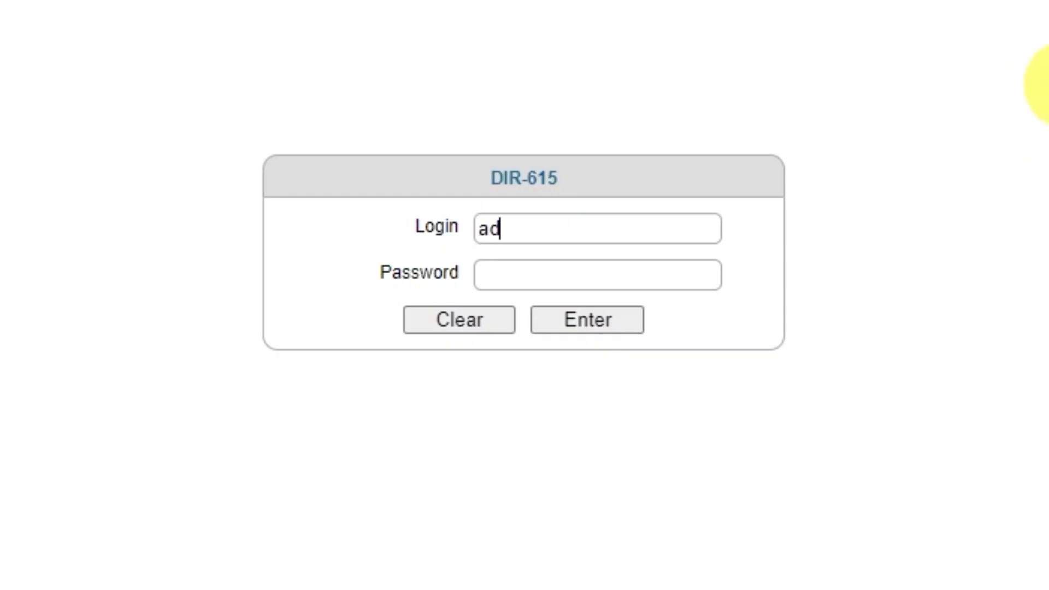
left_click(640, 275)
type("********")
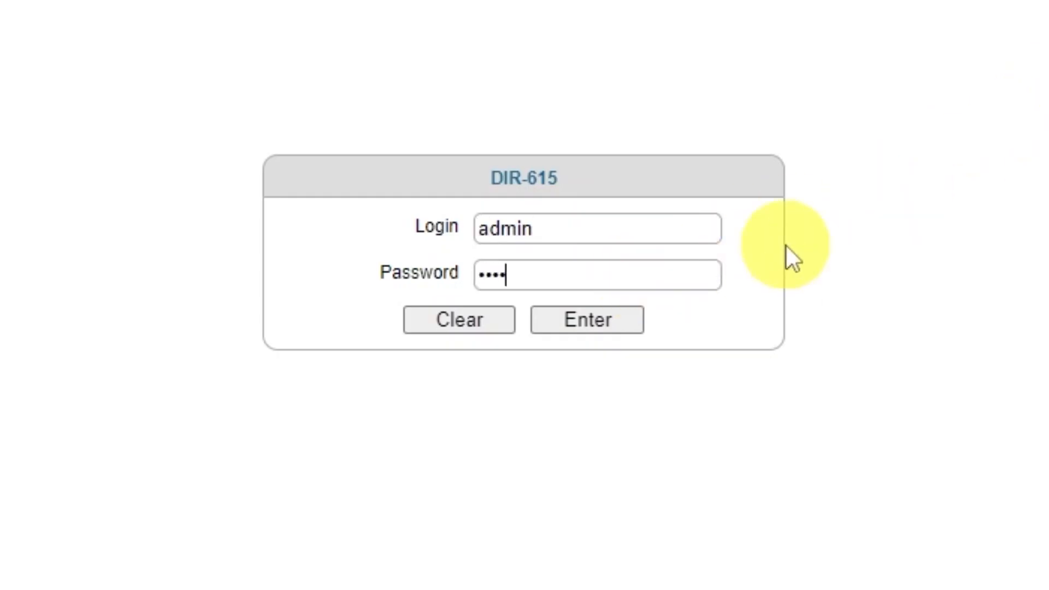
left_click(584, 327)
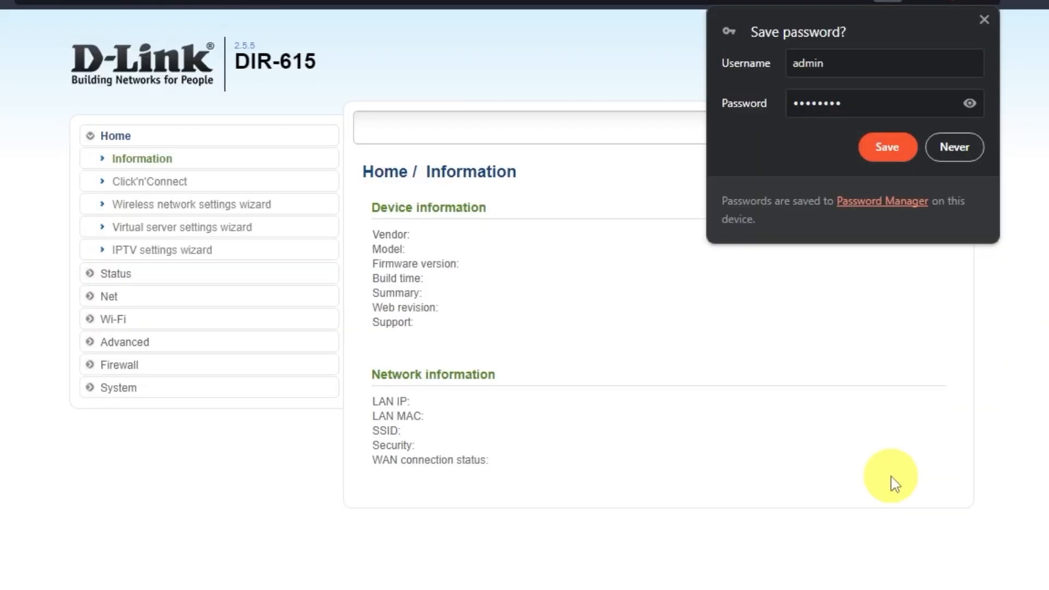
left_click(964, 146)
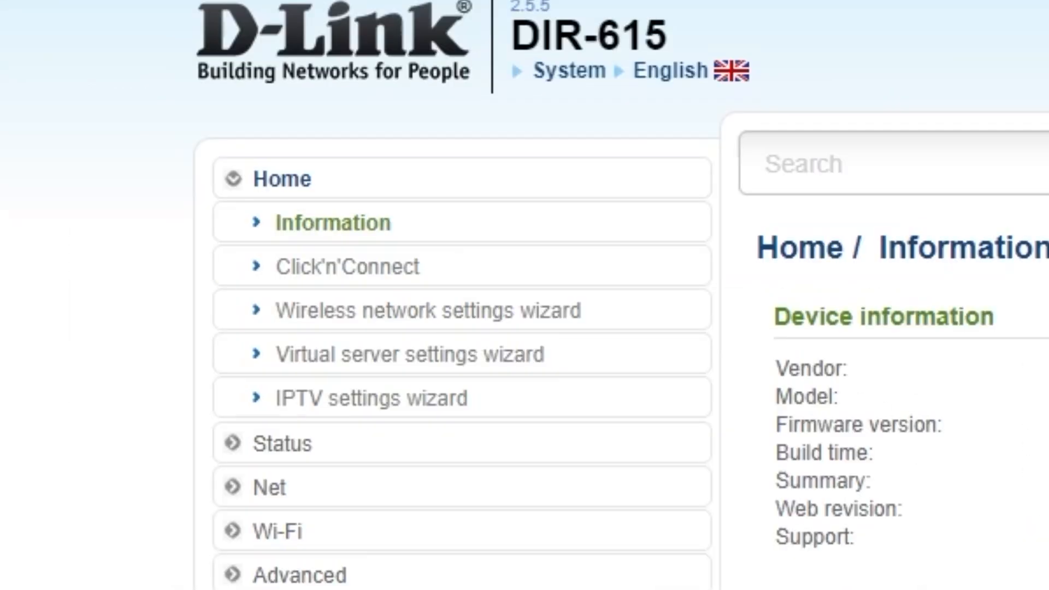
- Start the Click'n'Connect wizard, choose Dynamic IP as the connection type, and continue to the connection settings
left_click(402, 269)
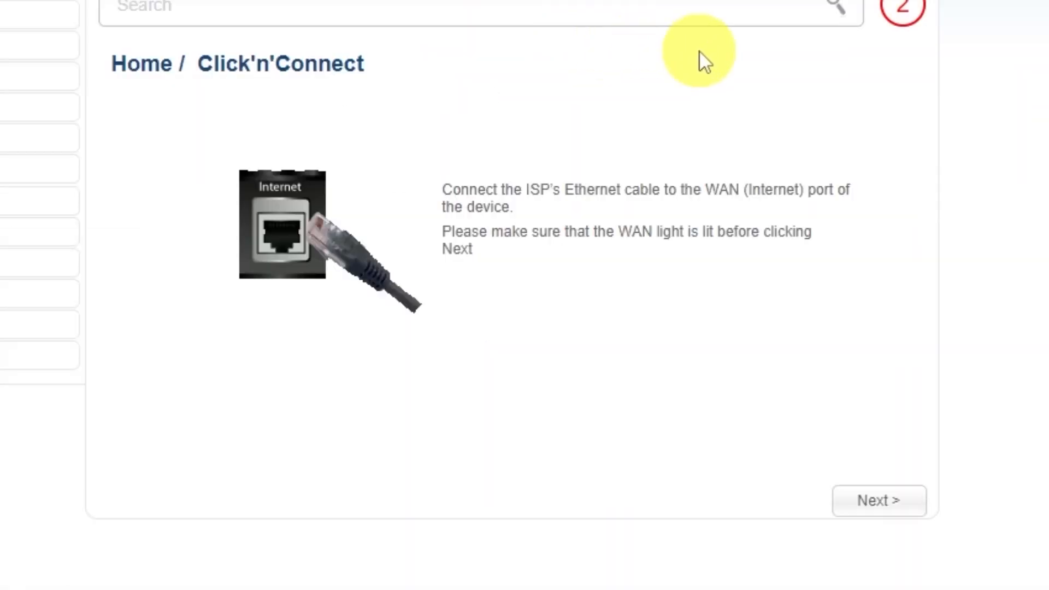
left_click(885, 501)
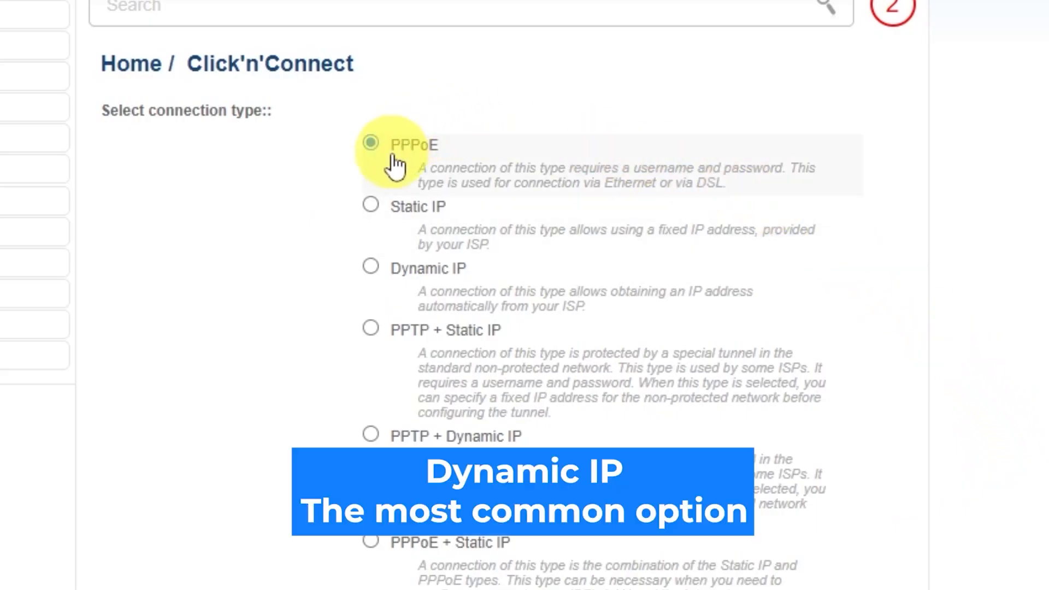
scroll(368, 393, "down", 2)
scroll(367, 397, "down", 2)
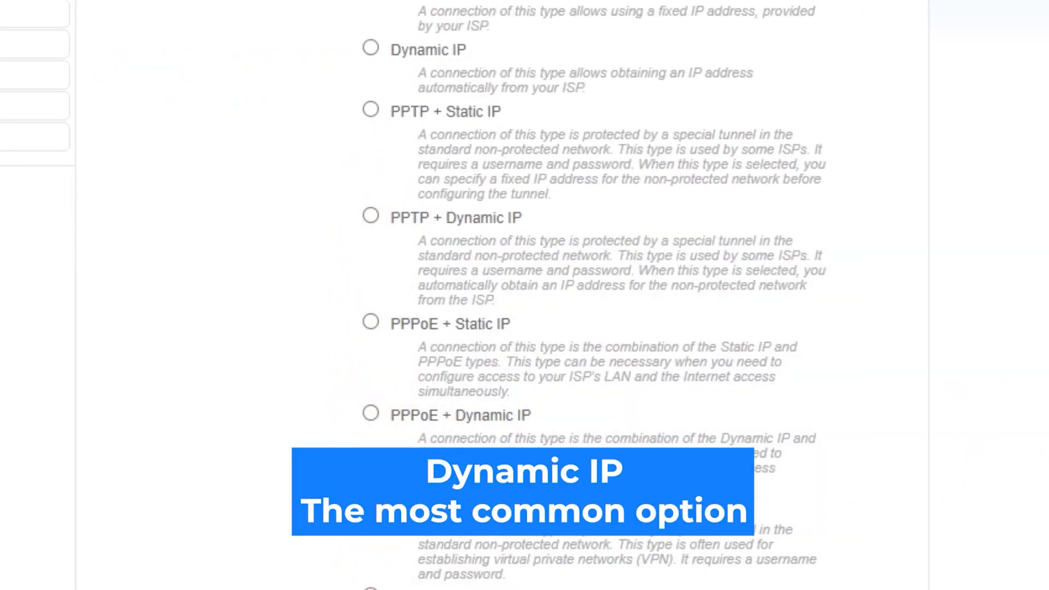
scroll(524, 295, "up", 4)
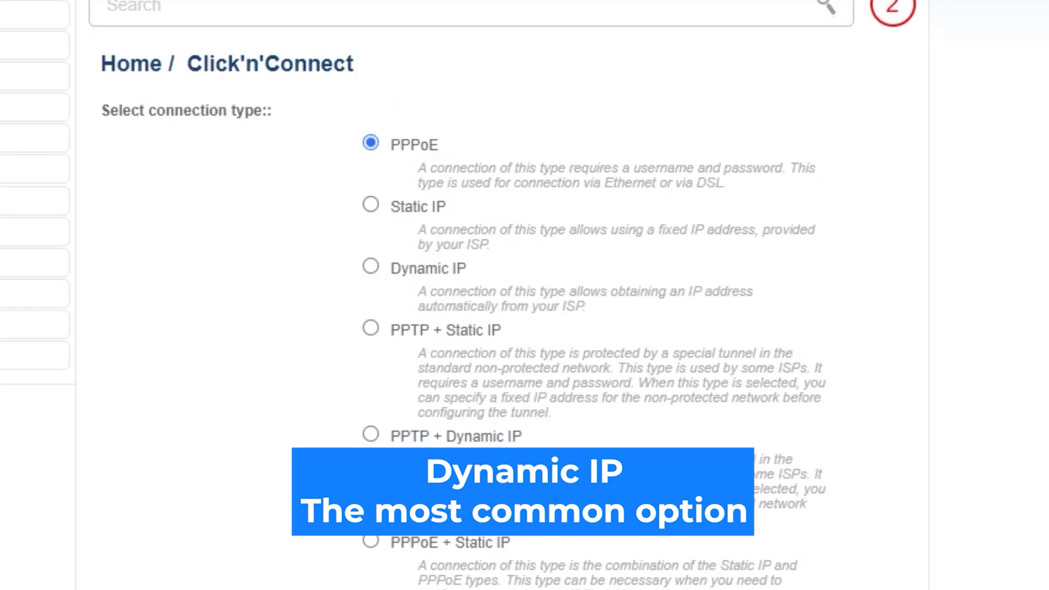
left_click(371, 266)
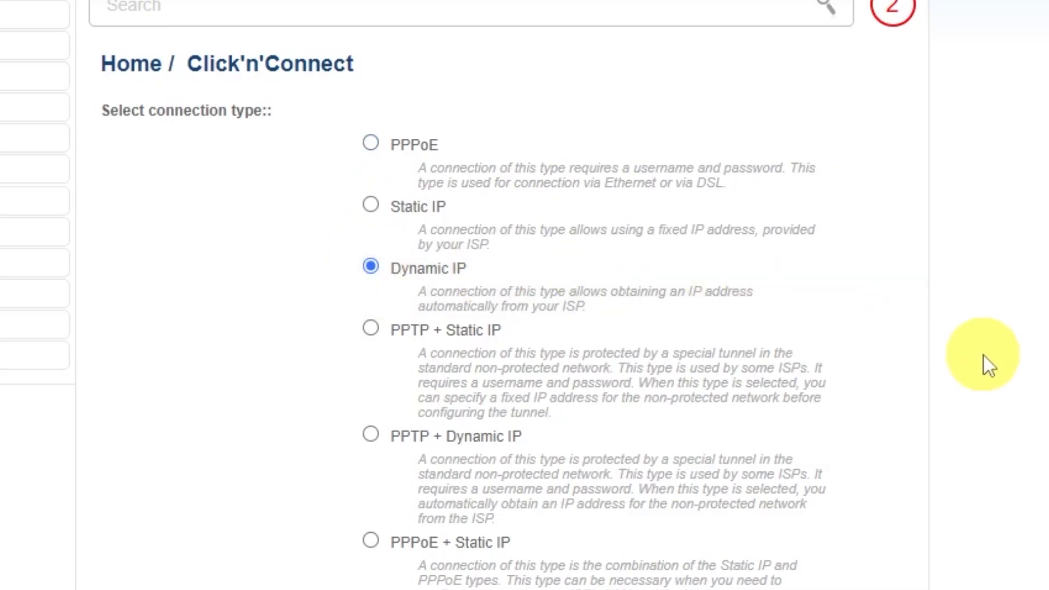
scroll(982, 353, "down", 3)
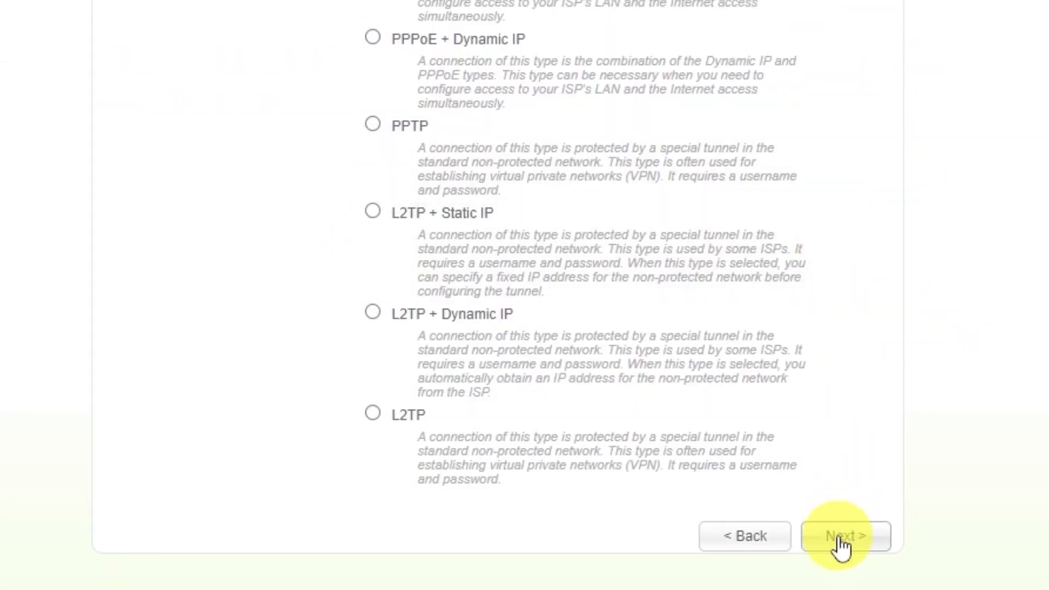
left_click(840, 541)
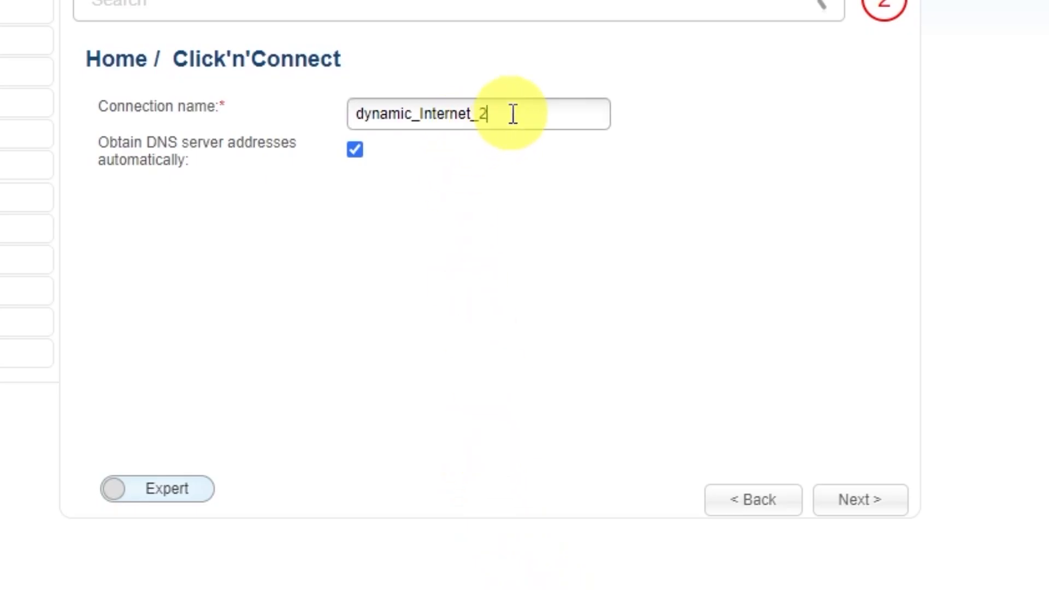
- Name the connection "d-link wifi" and continue to the settings summary
left_click_drag(510, 114, 321, 113)
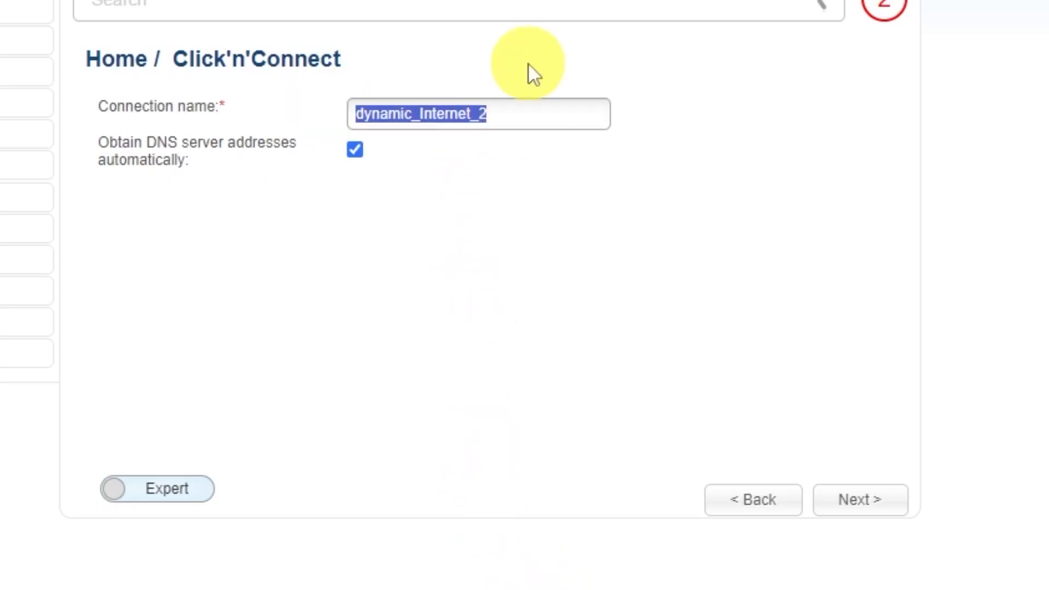
type("d-link")
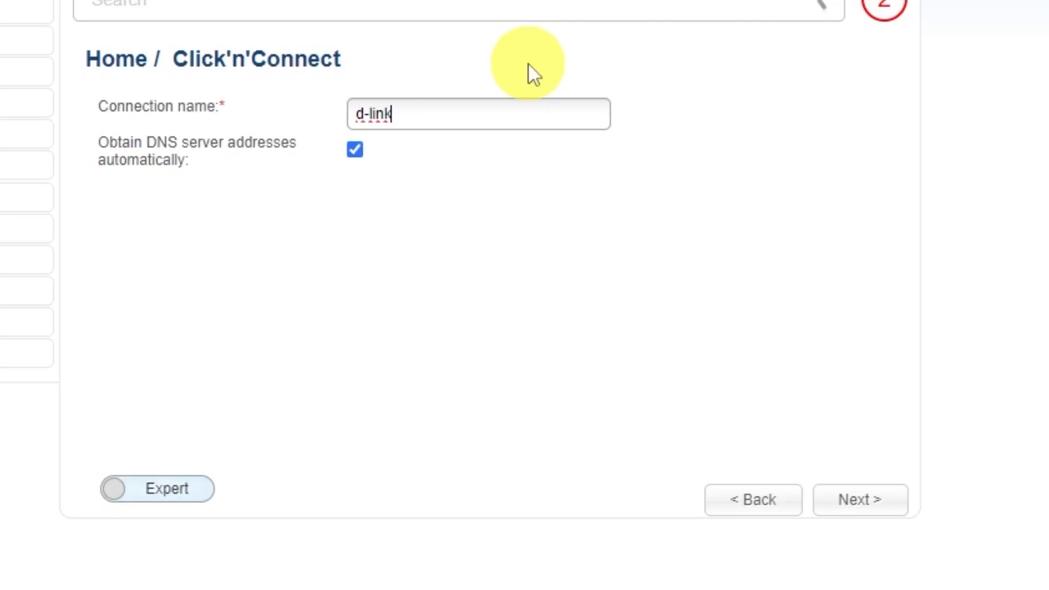
type(" wifi")
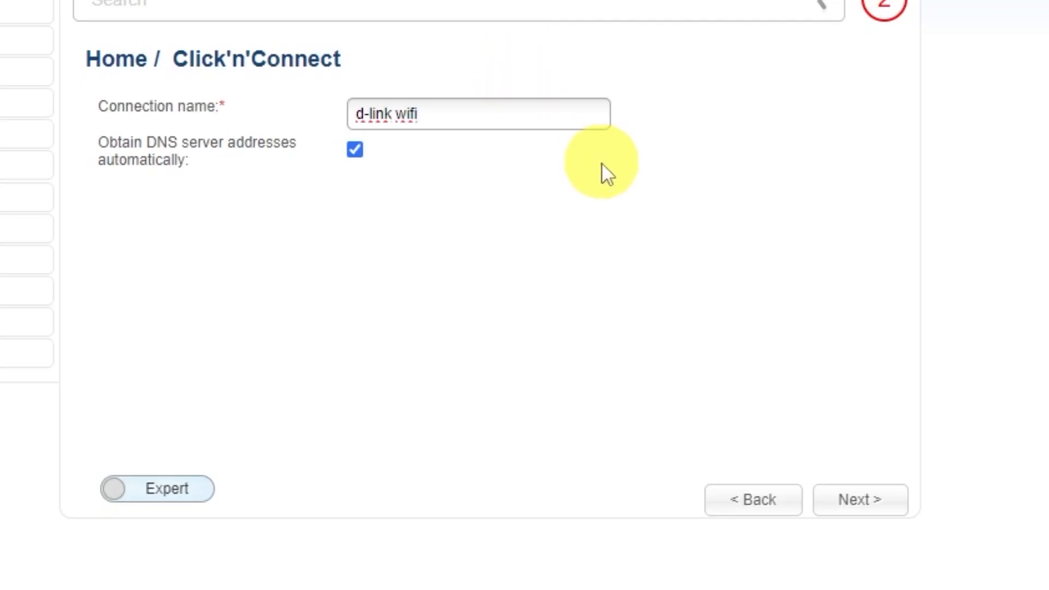
left_click(865, 498)
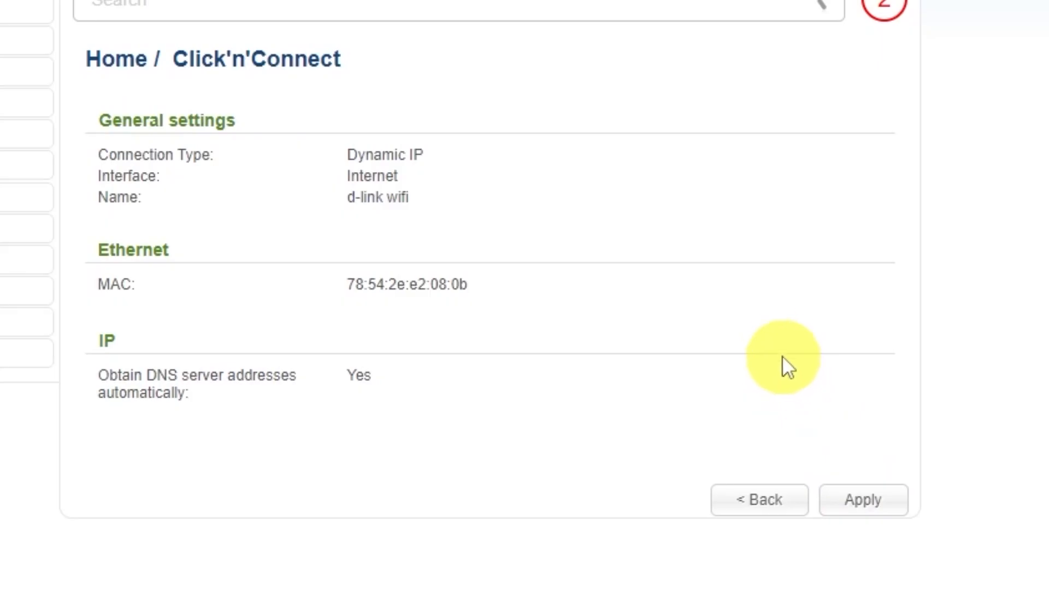
- Apply the new connection settings, agree to remove the existing connection, and dismiss the Internet check message
left_click(869, 499)
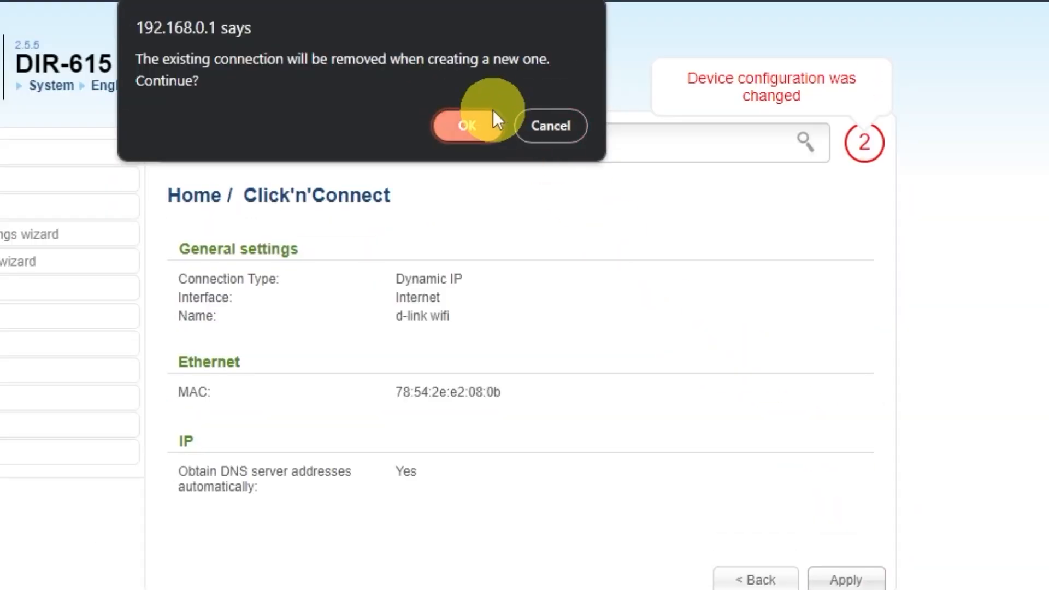
left_click(431, 0)
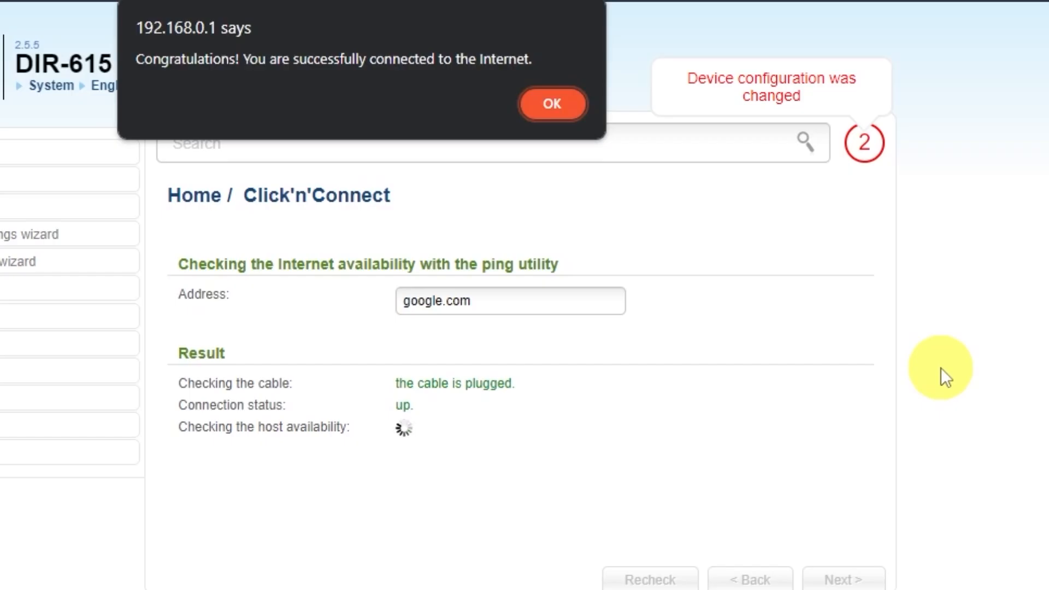
left_click(549, 104)
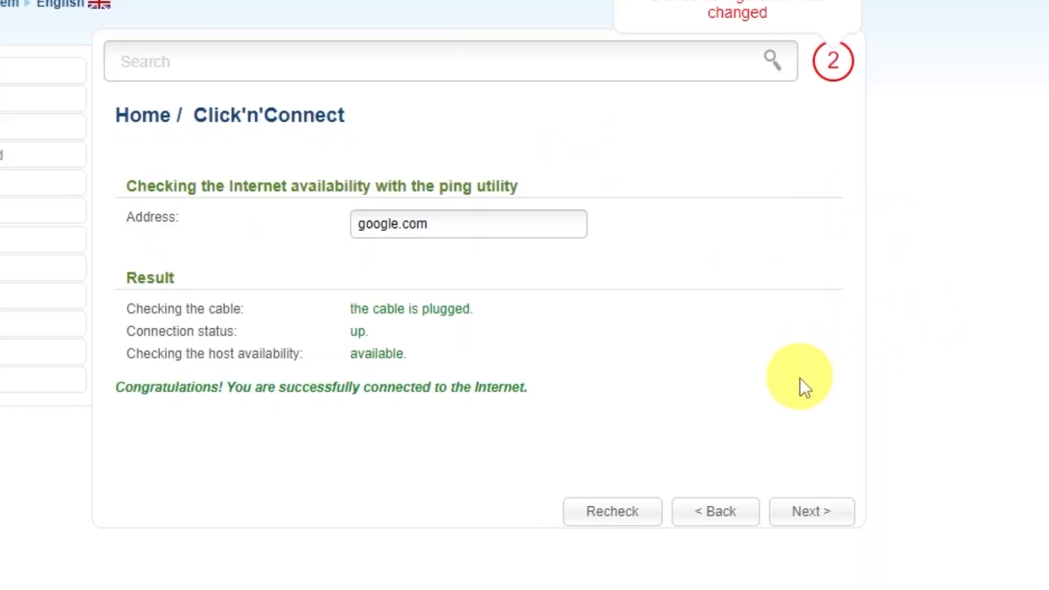
- Continue past the Internet check, keep the wireless mode as Access point and the SSID as DIR-615, and proceed to the security settings
left_click(851, 511)
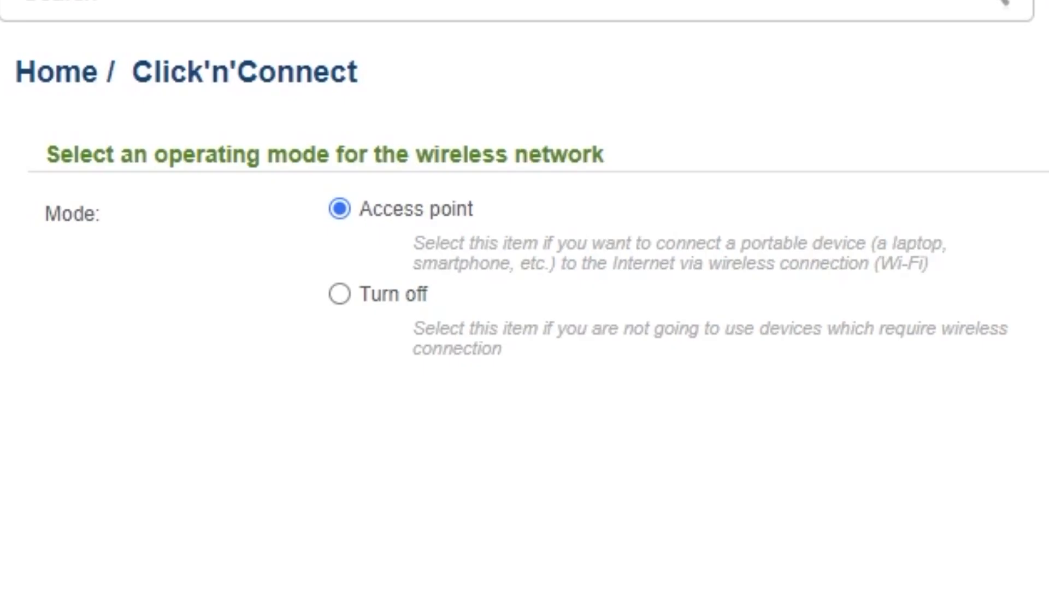
left_click(830, 505)
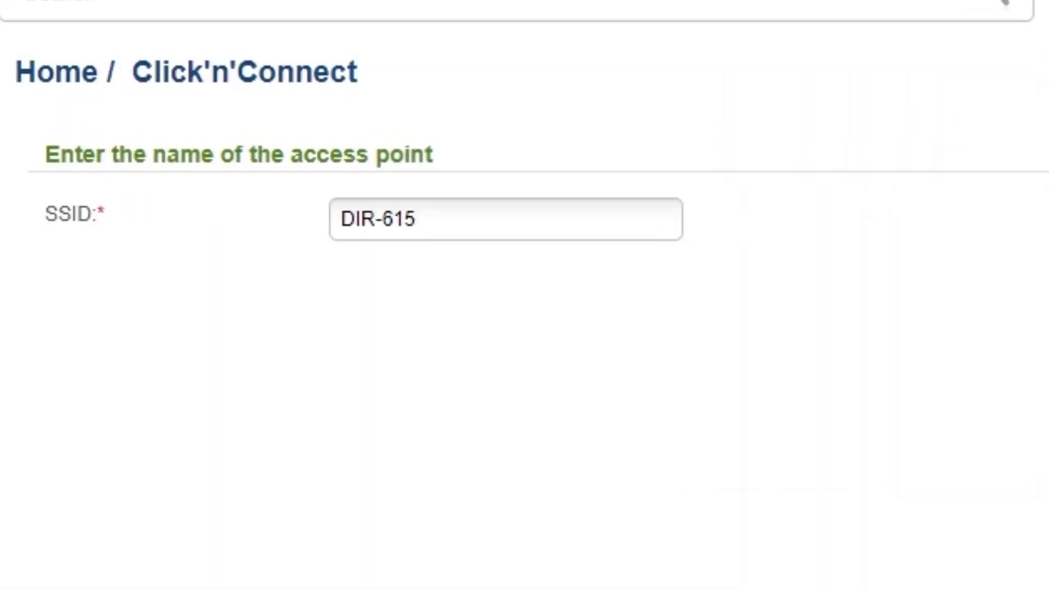
left_click(446, 210)
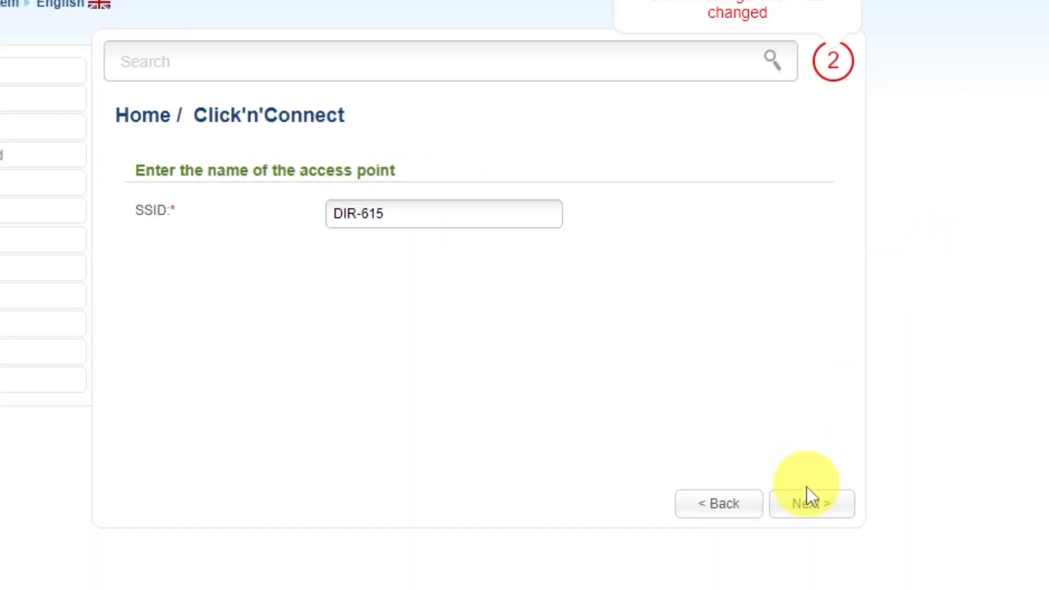
left_click(808, 505)
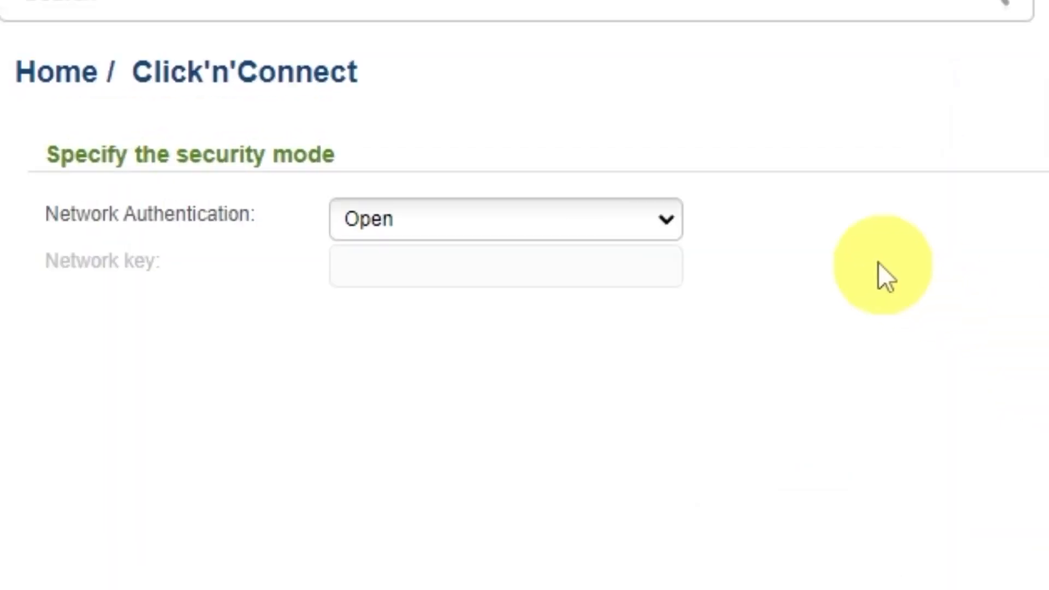
- Set Network Authentication to Protected, enter the Wi-Fi network key, and apply the wireless settings
left_click(665, 225)
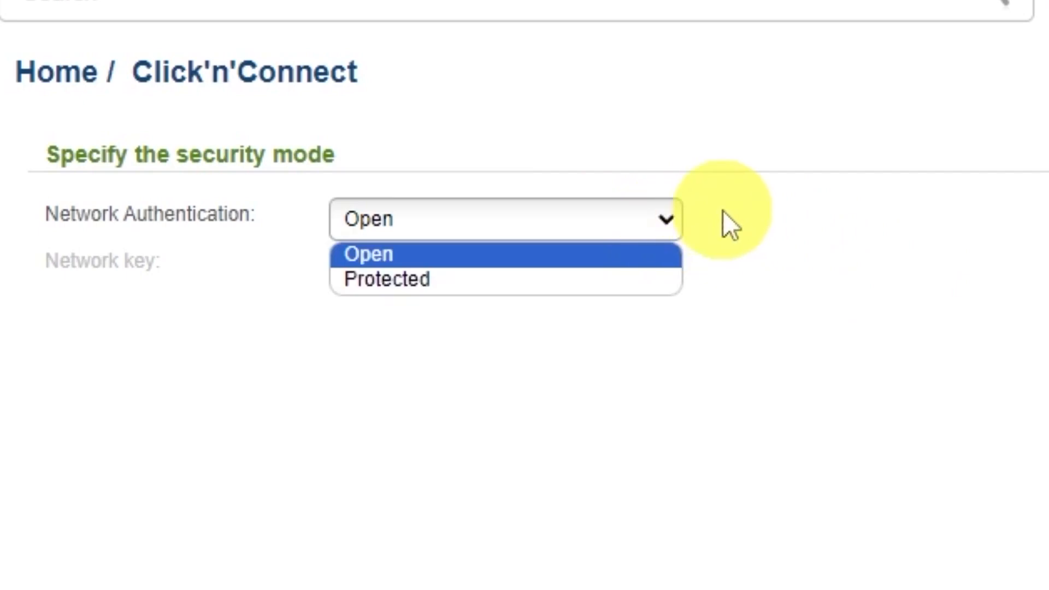
left_click(378, 281)
left_click(569, 264)
type("123456789")
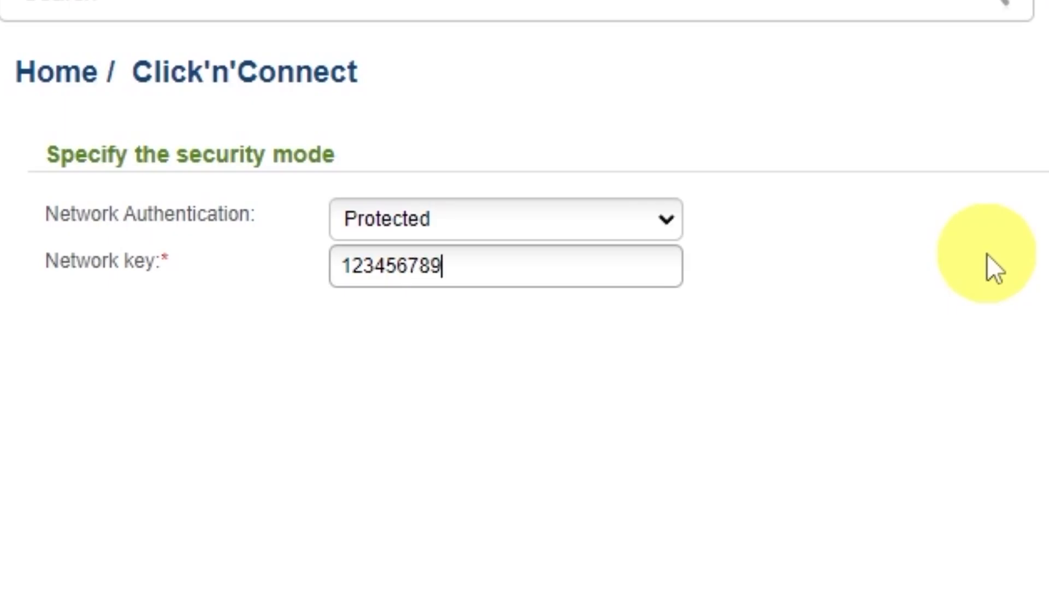
left_click(826, 501)
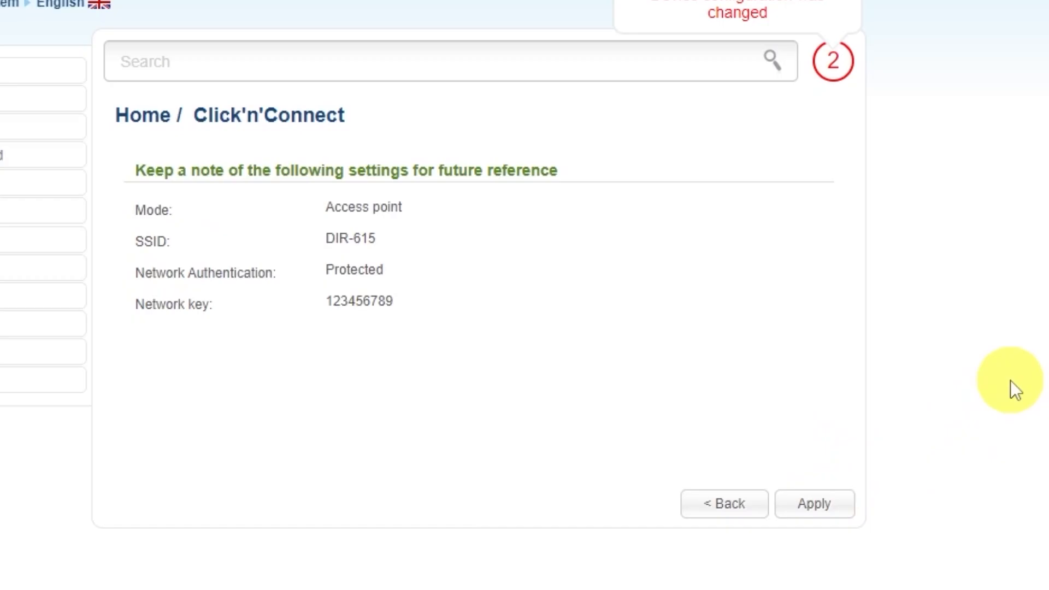
left_click(825, 508)
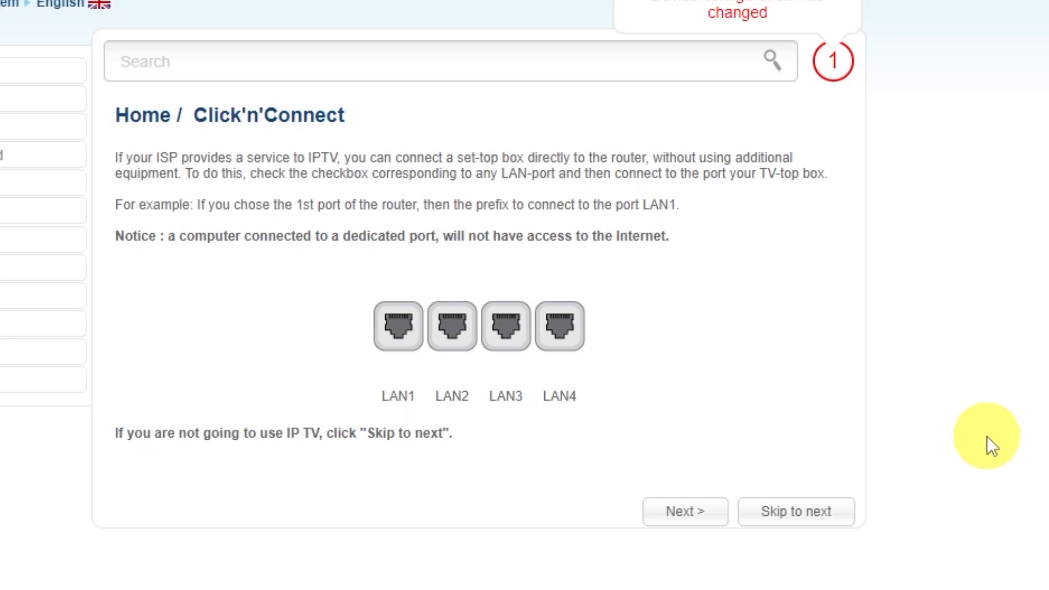
- Skip the IPTV port selection, apply the settings to complete the Click'n'Connect wizard, and dismiss the completion message
left_click(792, 513)
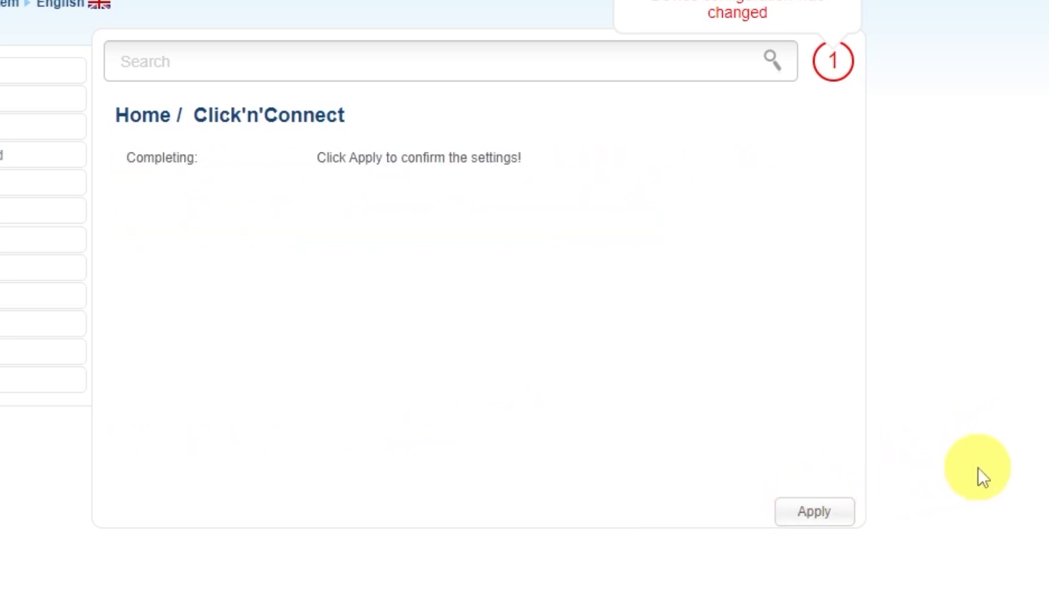
left_click(817, 509)
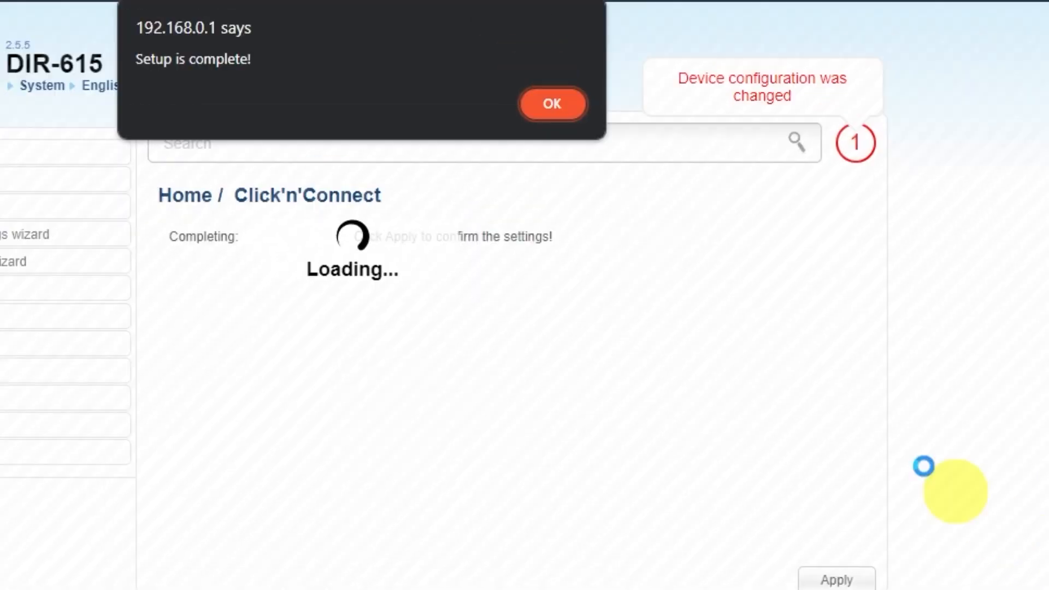
left_click(560, 107)
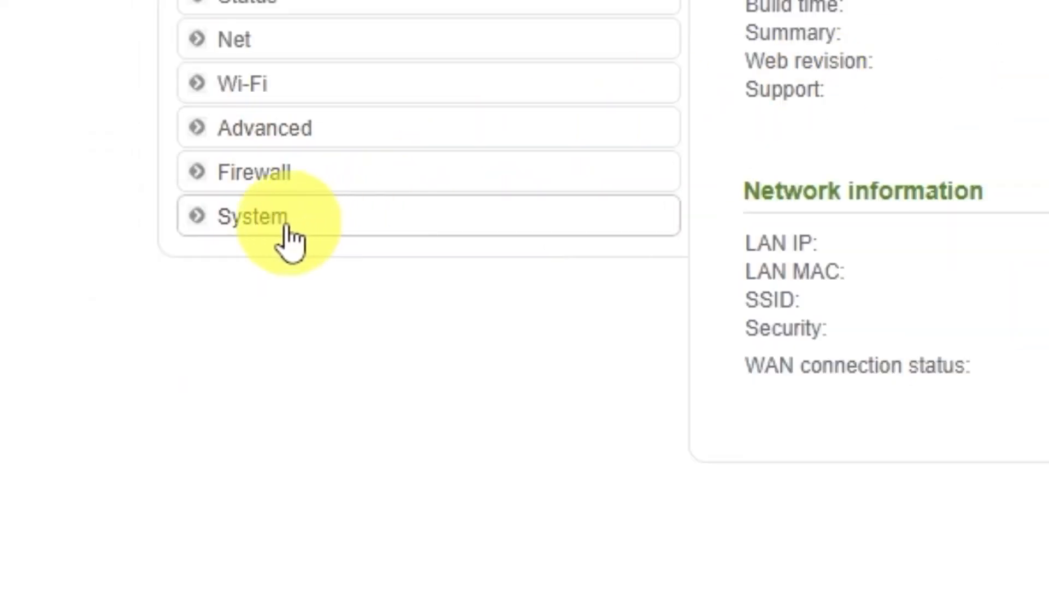
- Save the current settings in the router's System Configuration and reboot the device, agreeing to the restart
left_click(288, 229)
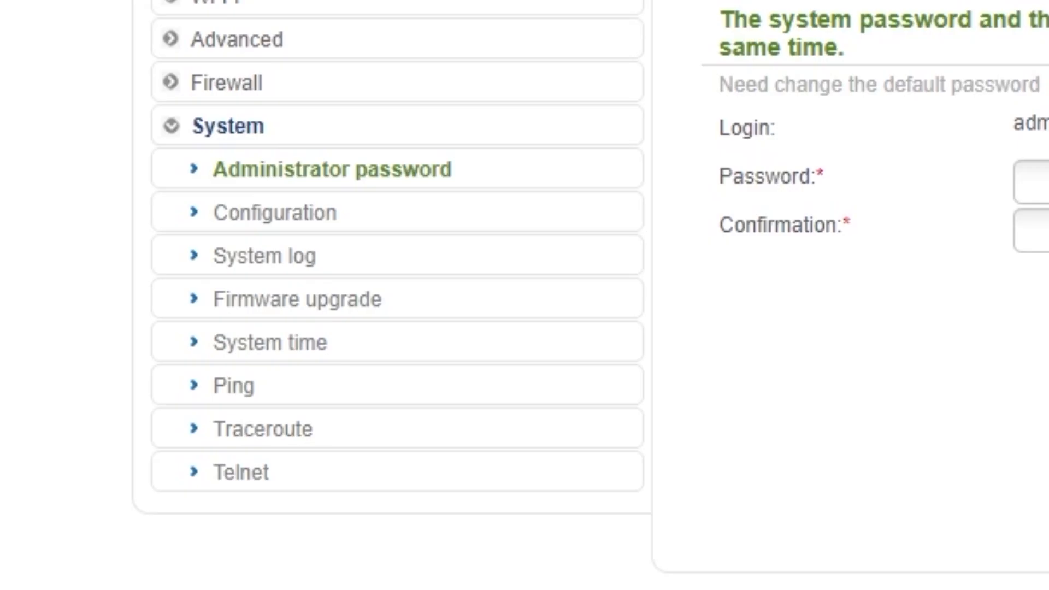
left_click(282, 223)
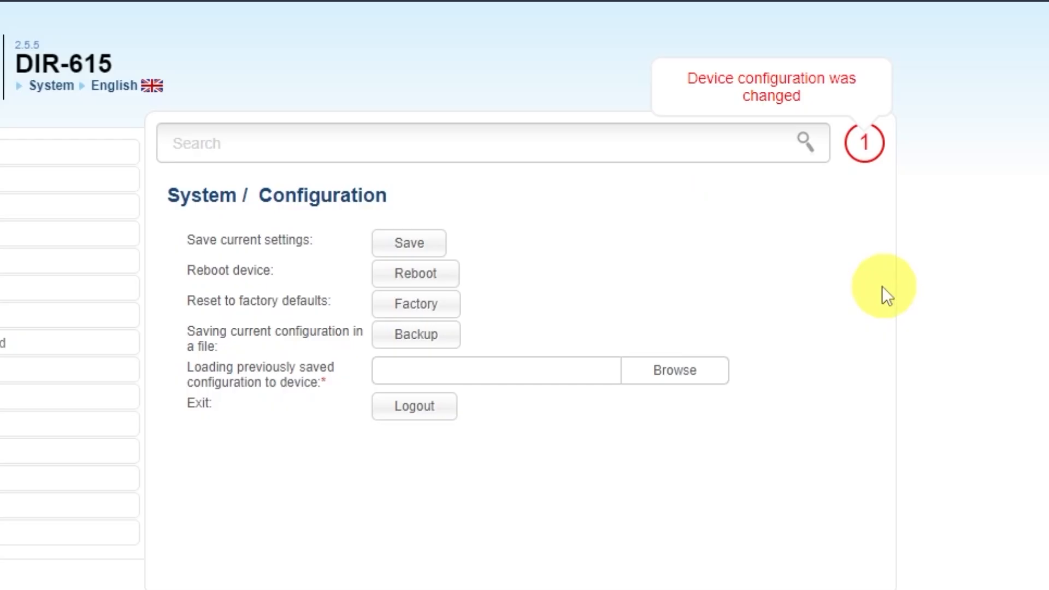
left_click(421, 241)
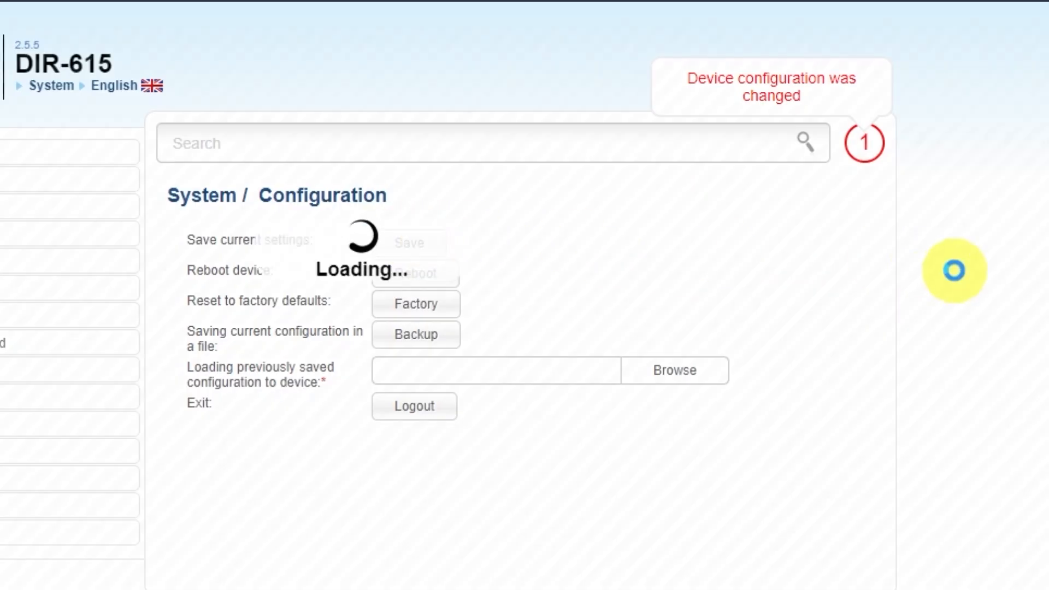
left_click(561, 106)
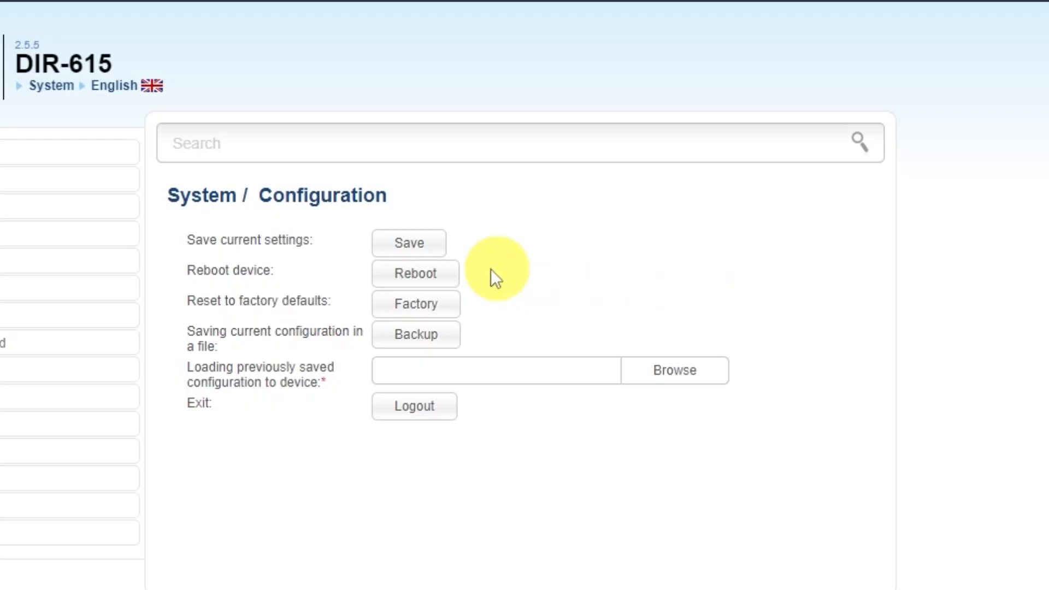
left_click(435, 275)
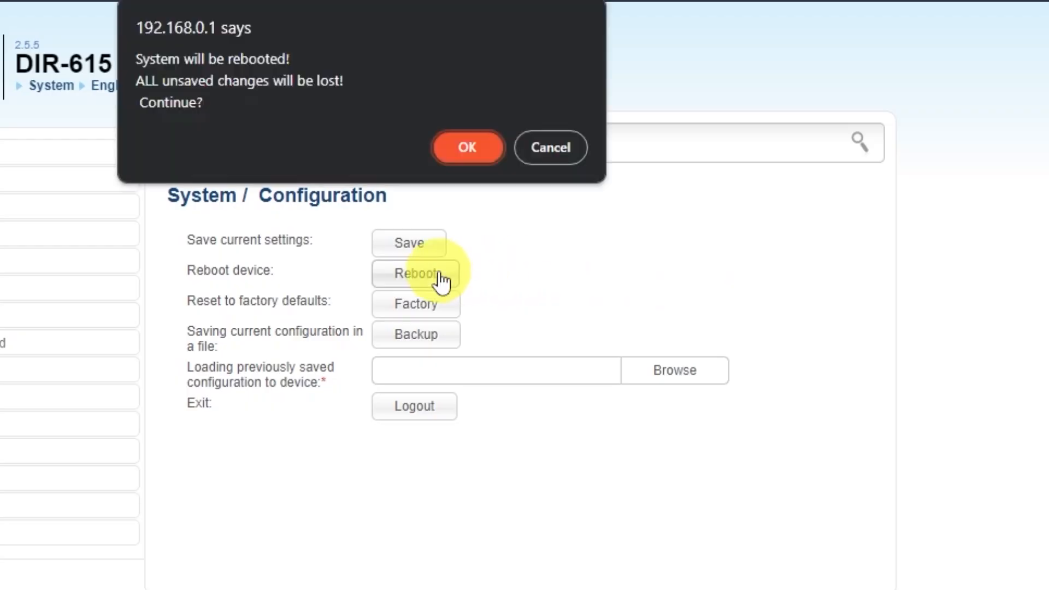
left_click(461, 148)
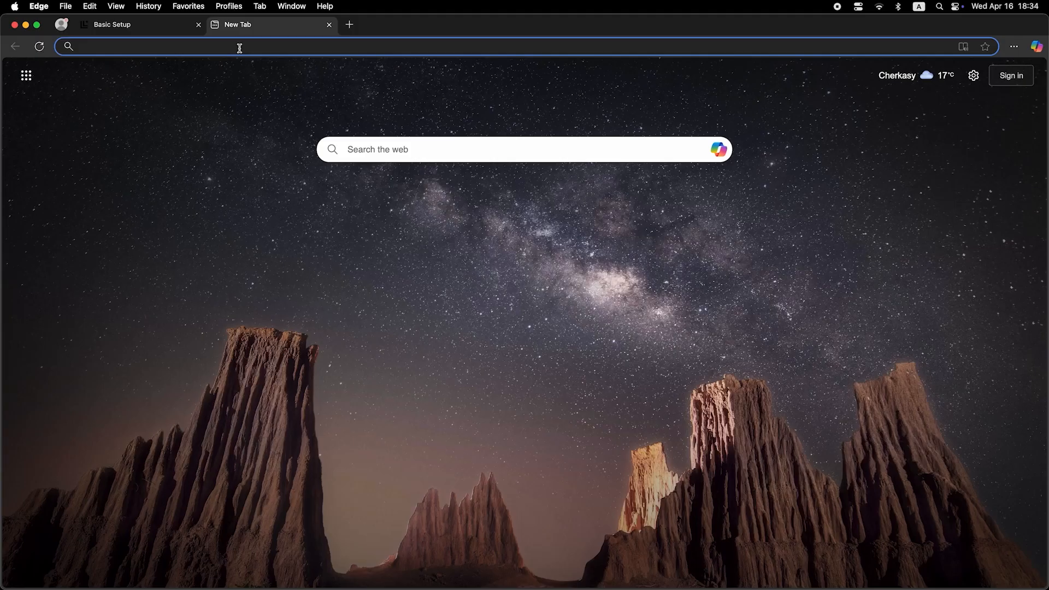
- Switch to a new Edge tab and search the web for "dfdfdfdf" to test the Internet connection
left_click(240, 48)
type("dfdfdfdf")
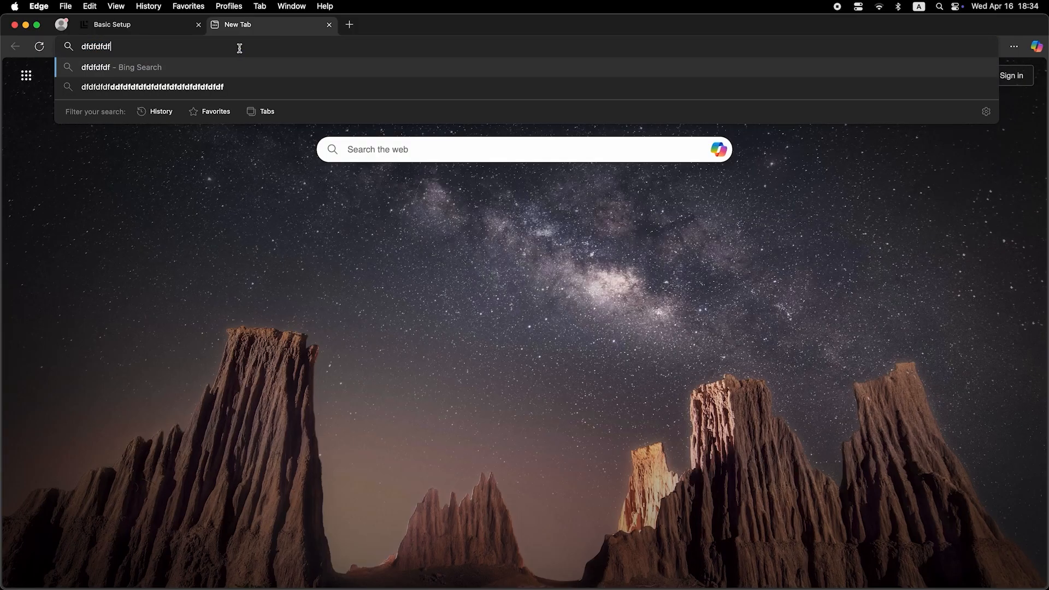
key("Return")
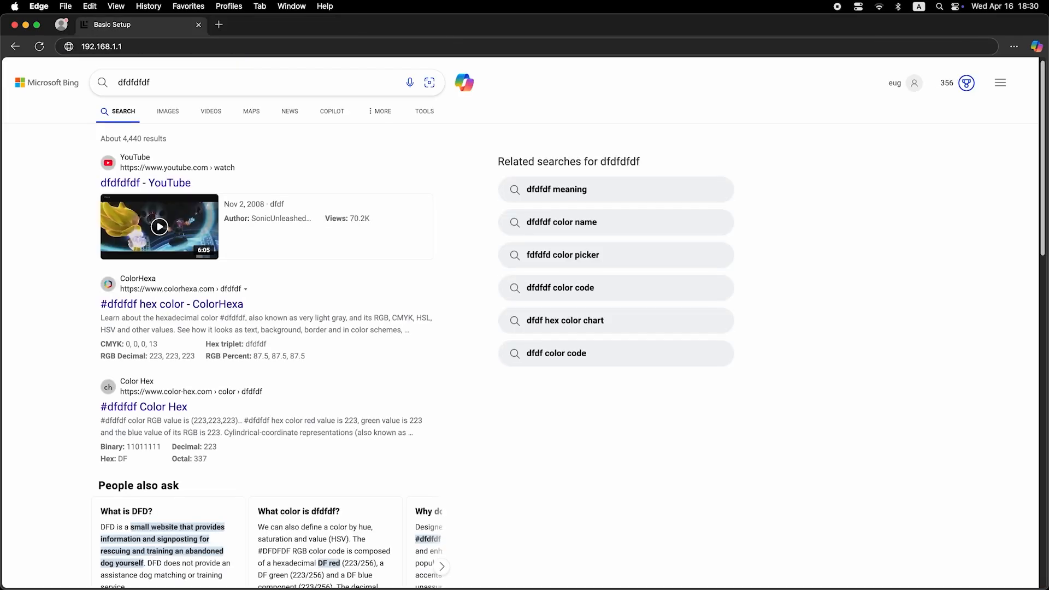